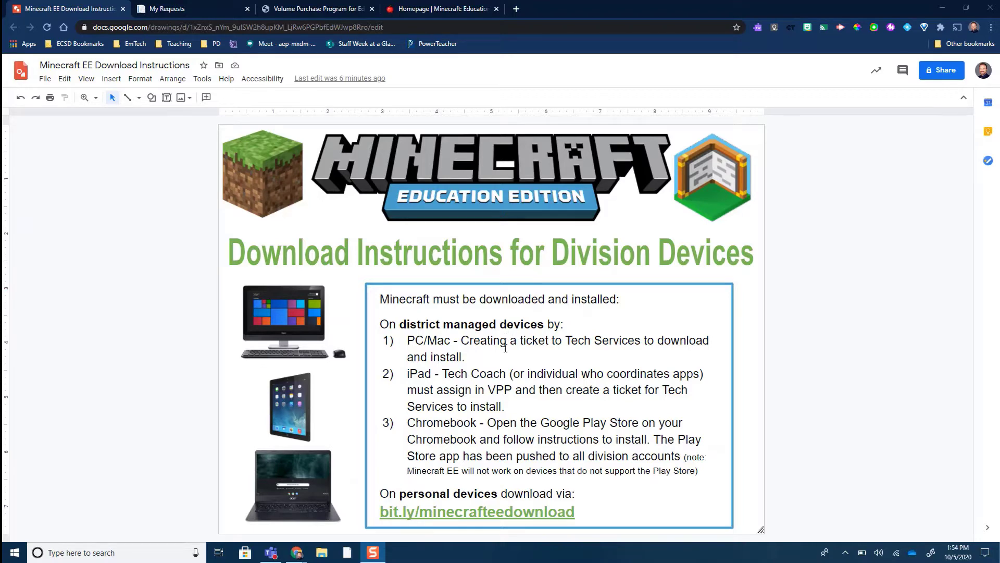
Step: Go from the My Requests portal page to the Enter a New Ticket form
{"action": "left_click", "coordinate": [211, 11]}
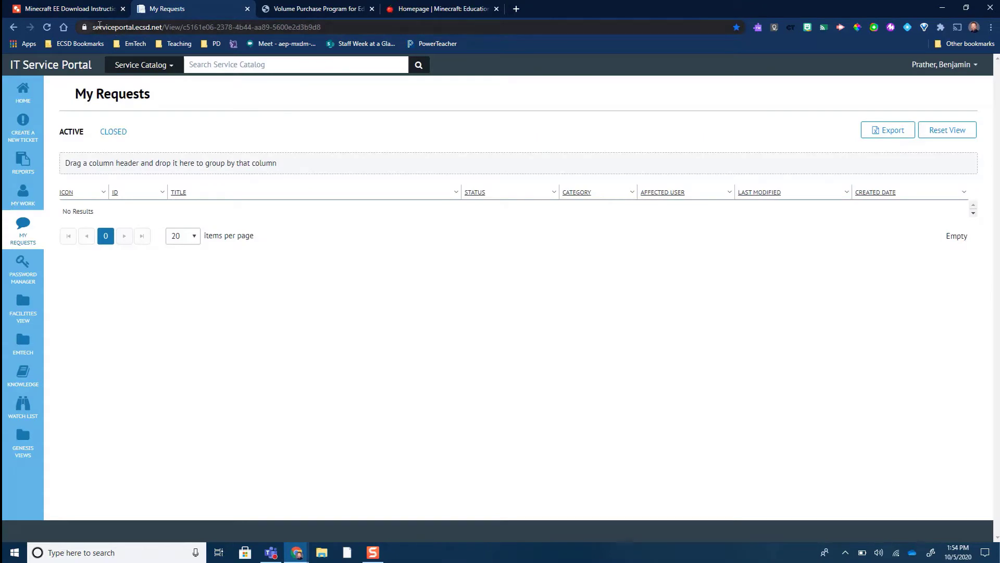
{"action": "left_click_drag", "start_coordinate": [166, 27], "coordinate": [31, 27]}
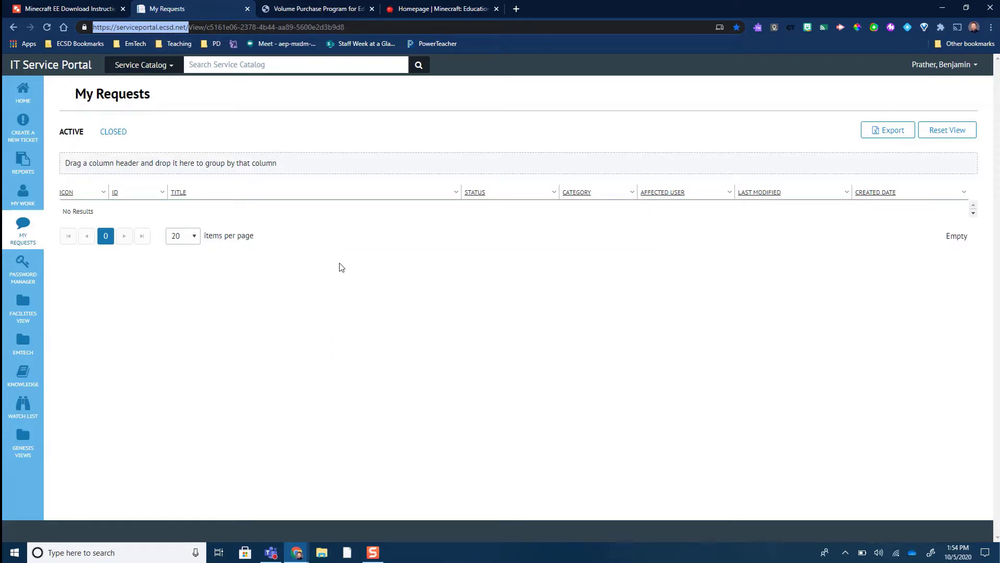
{"action": "left_click", "coordinate": [333, 263]}
{"action": "left_click", "coordinate": [22, 128]}
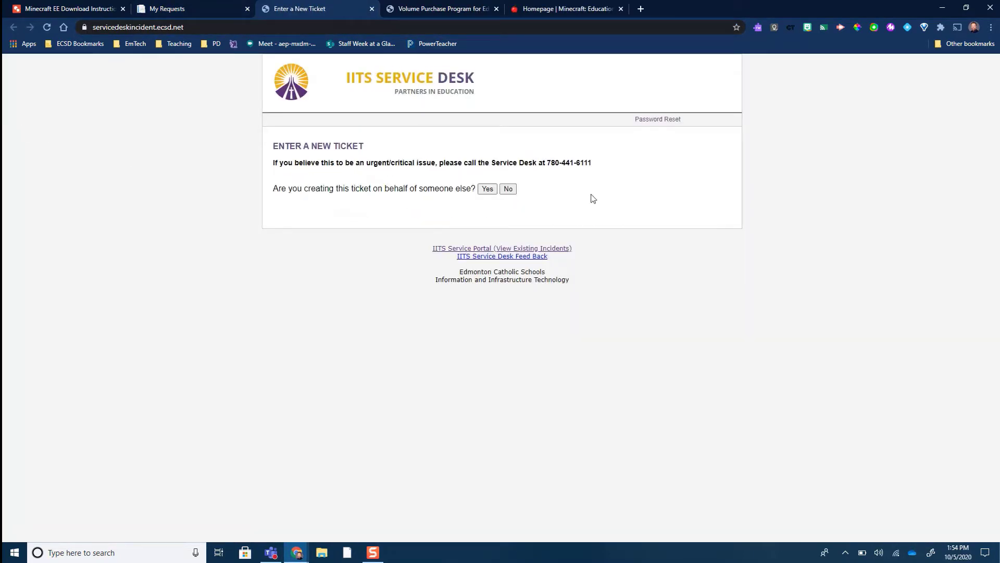
Step: Mark the ticket as not for someone else, pick general support, and enter 'Minecraft and Classroom Mode to be installed'
{"action": "left_click", "coordinate": [509, 190]}
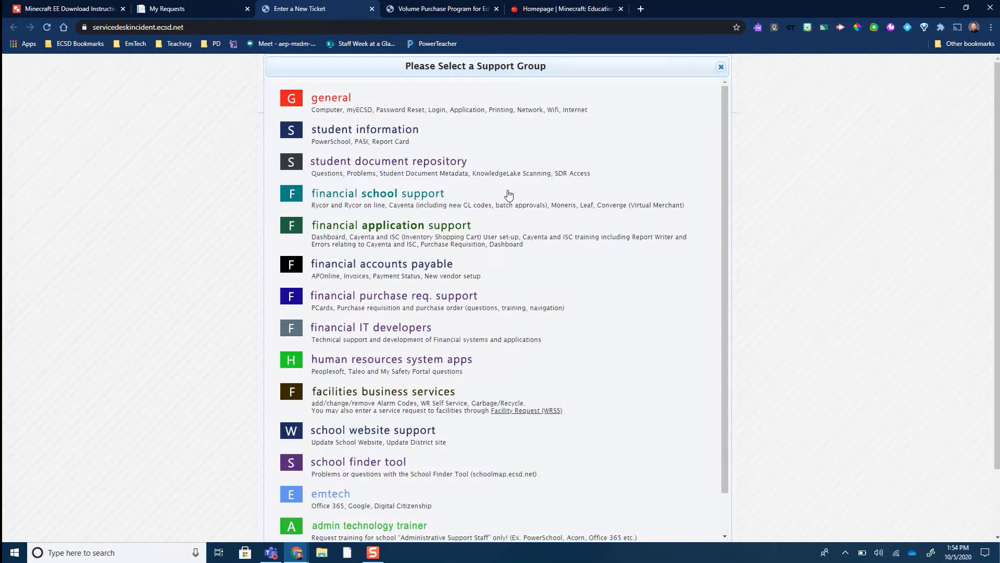
{"action": "left_click", "coordinate": [332, 101]}
{"action": "left_click", "coordinate": [455, 272]}
{"action": "type", "text": "Mi"}
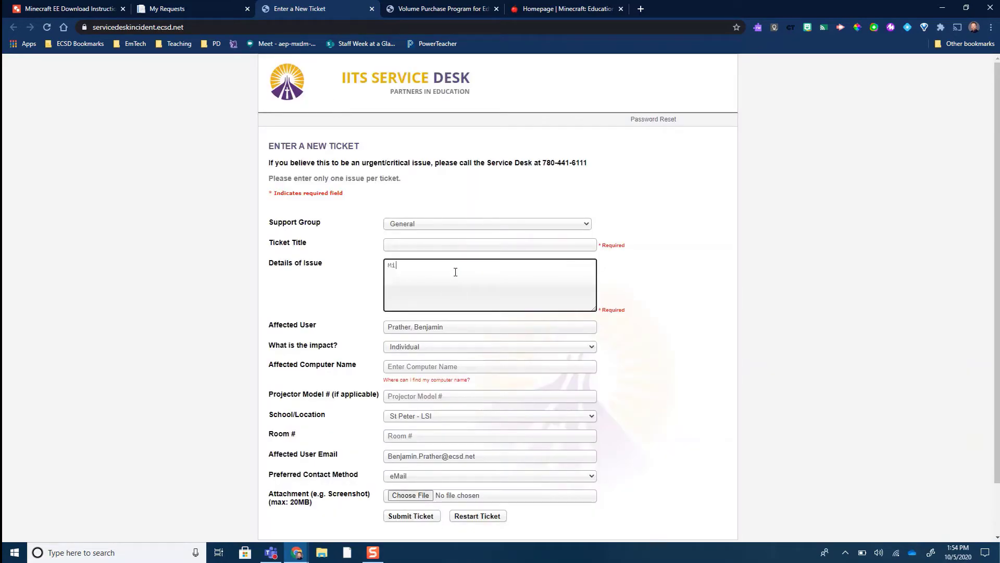
{"action": "type", "text": "nceraft and Classroom Mode to be installed"}
Step: Check the ticket title field and the computer name help, then return to the end of the issue details
{"action": "left_click", "coordinate": [422, 245]}
{"action": "key", "text": "Escape"}
{"action": "left_click", "coordinate": [782, 247]}
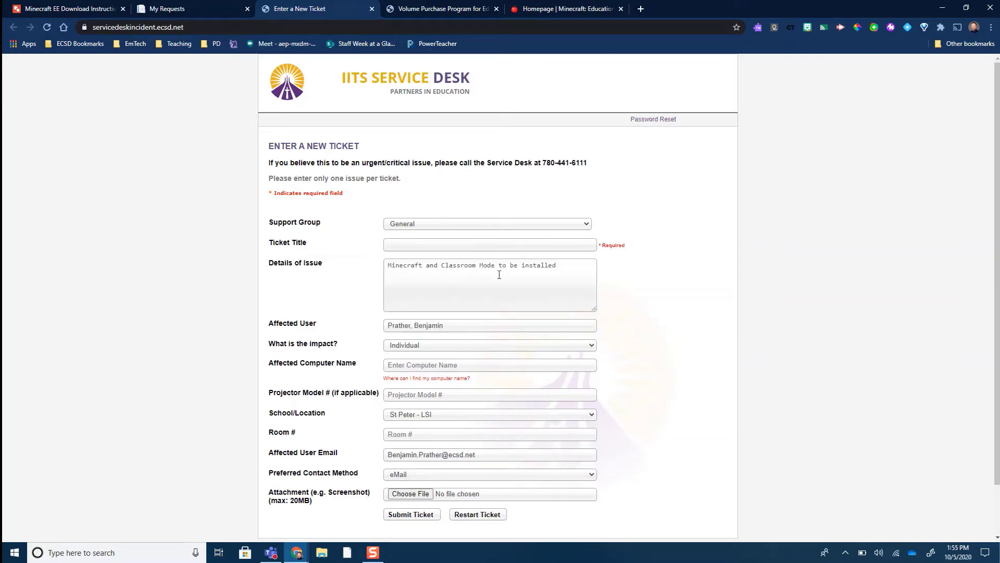
{"action": "left_click", "coordinate": [405, 381]}
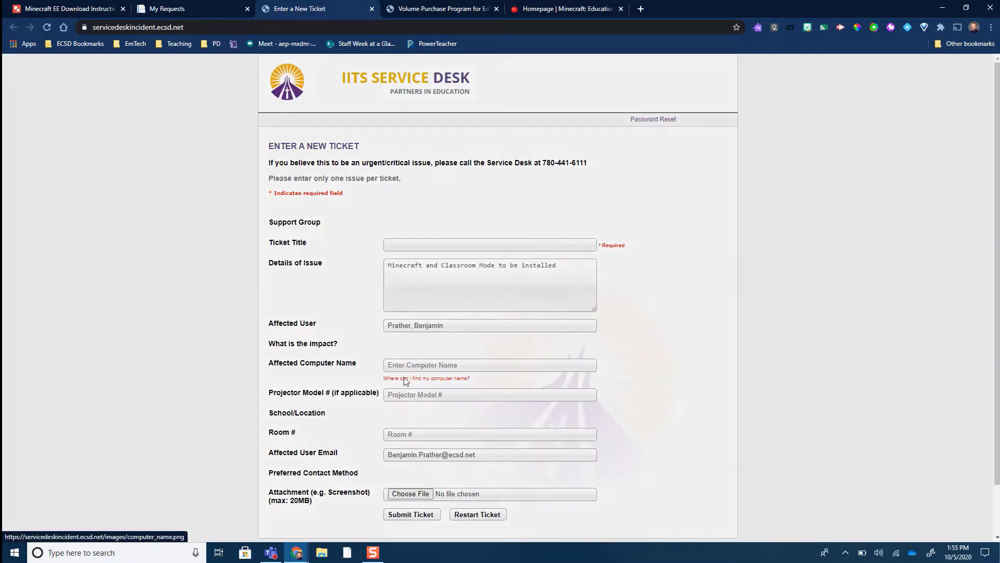
{"action": "left_click", "coordinate": [691, 335]}
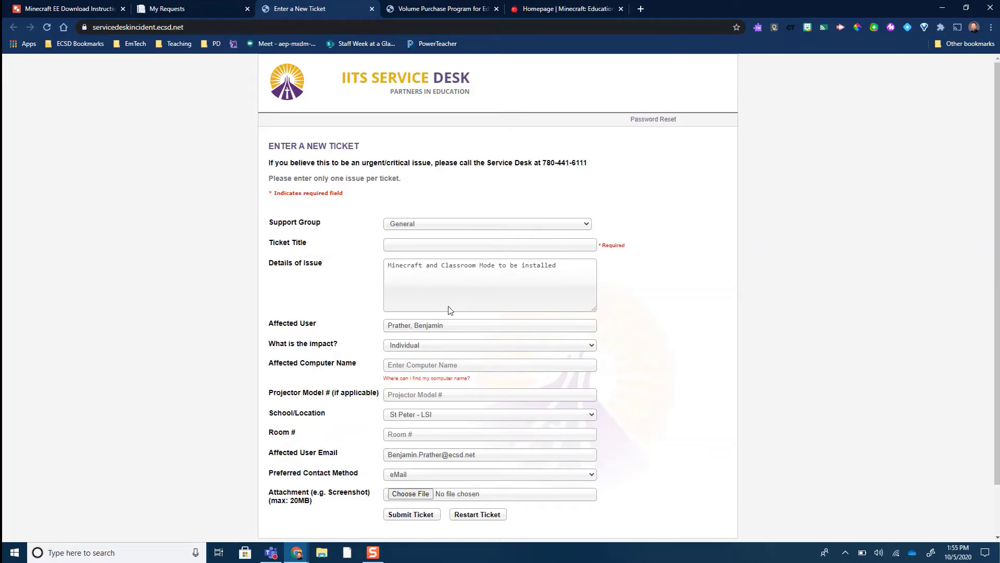
{"action": "left_click", "coordinate": [424, 298]}
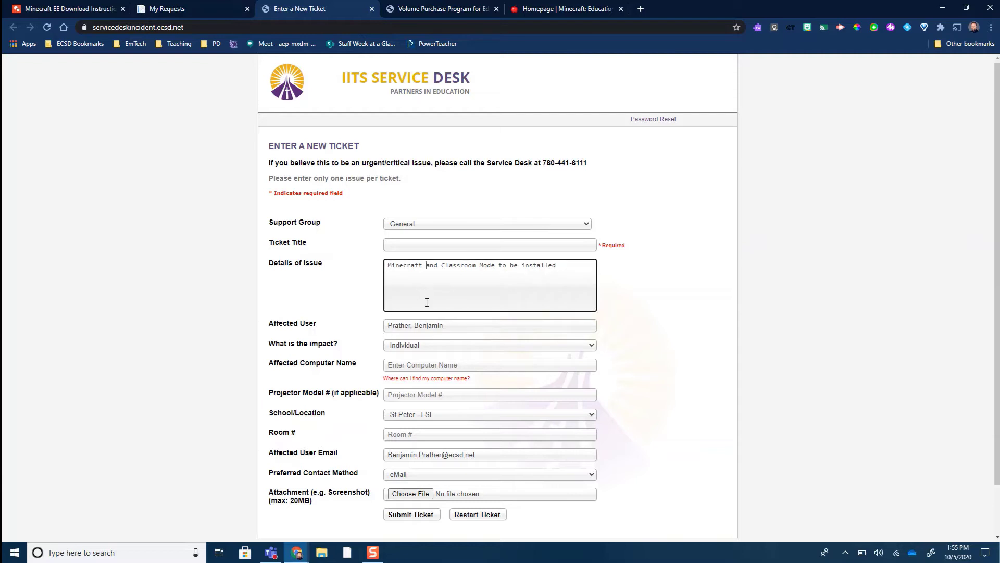
{"action": "left_click", "coordinate": [560, 271]}
Step: Open System > About in Windows Settings and select the device name 8606A-LAP10
{"action": "left_click", "coordinate": [13, 555]}
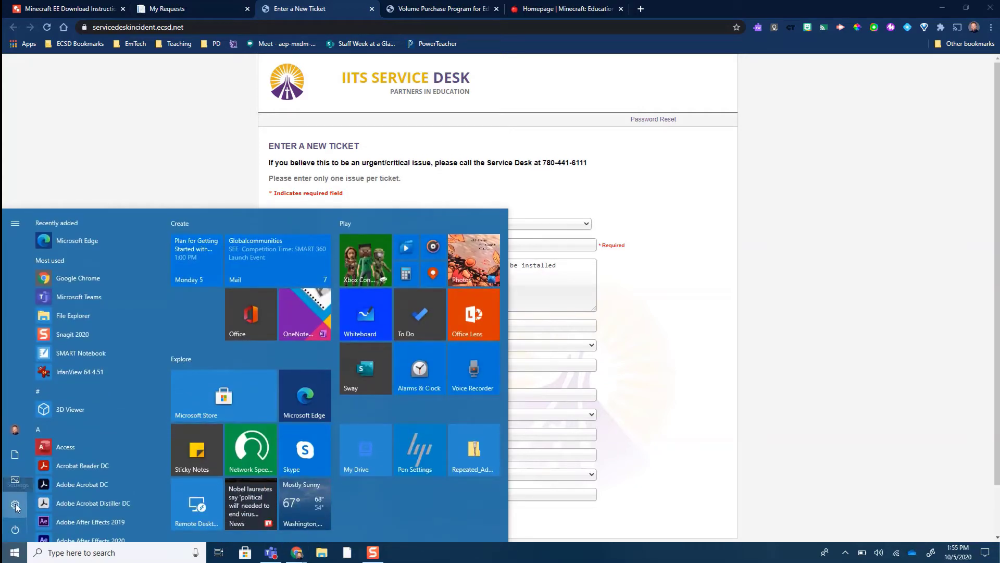
{"action": "left_click", "coordinate": [15, 504]}
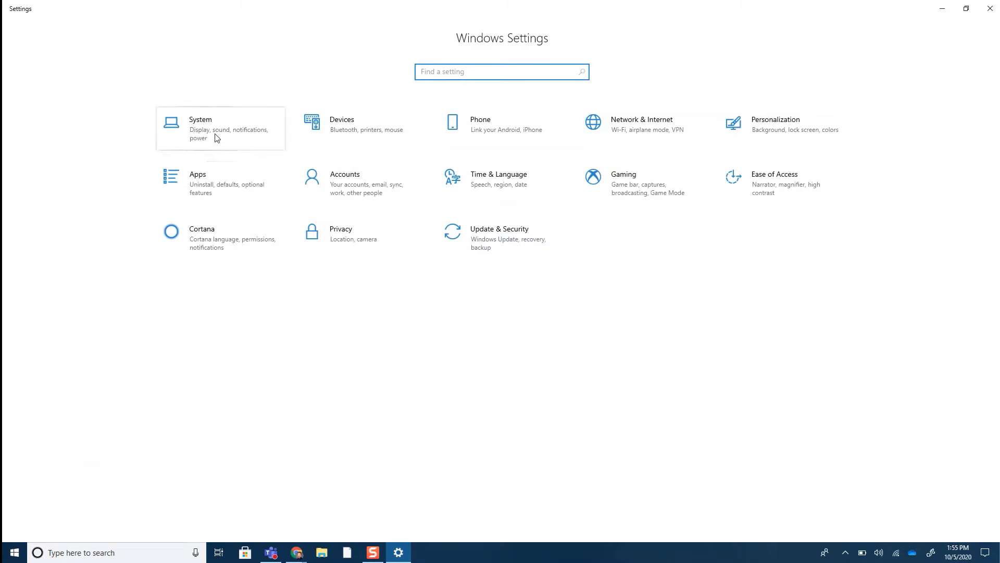
{"action": "left_click", "coordinate": [253, 165]}
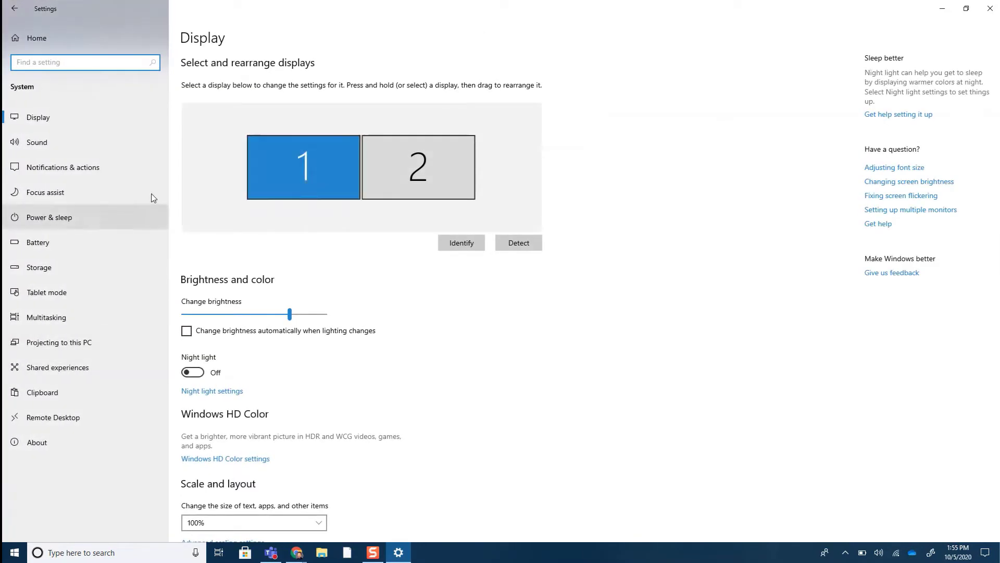
{"action": "left_click", "coordinate": [41, 448]}
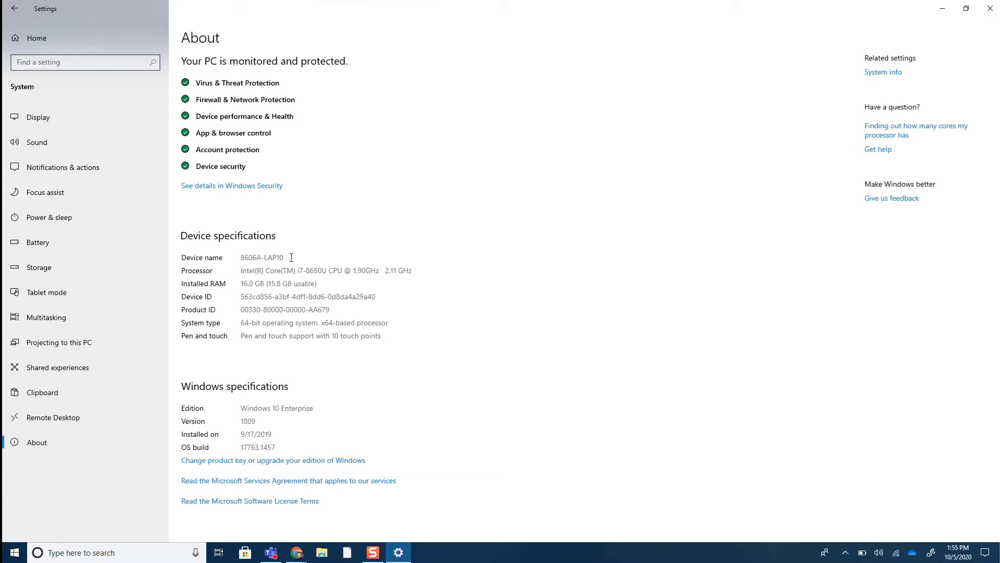
{"action": "left_click_drag", "start_coordinate": [291, 257], "coordinate": [232, 257]}
Step: Copy the device name 8606A-LAP10, go back to Chrome, and append 'on computer' to the issue details
{"action": "left_click", "coordinate": [8, 558]}
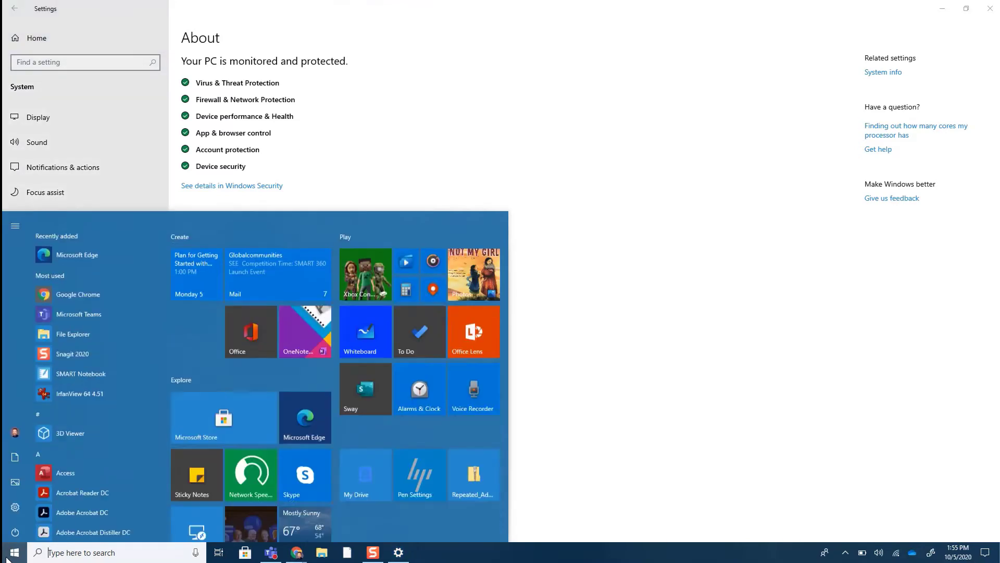
{"action": "left_click", "coordinate": [33, 87]}
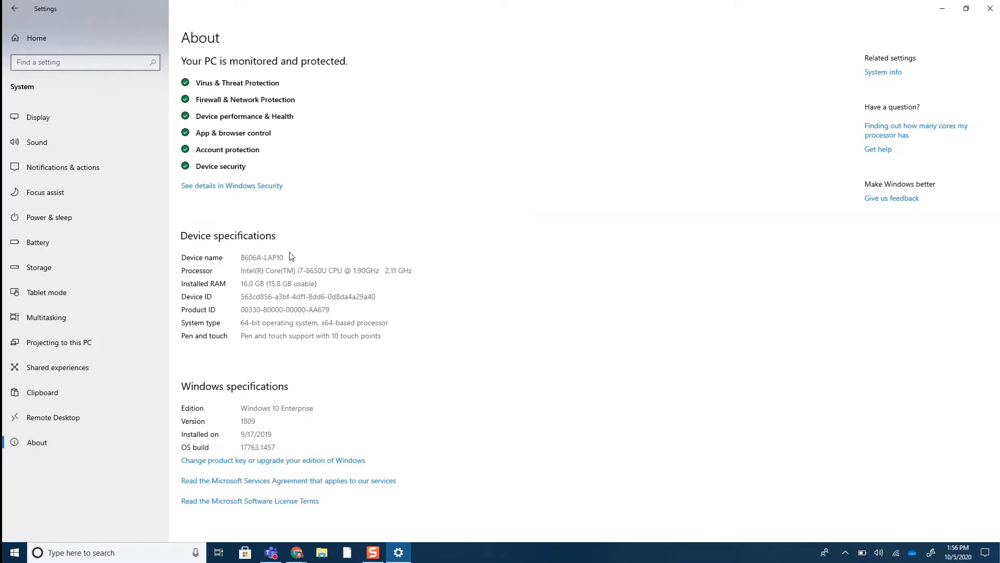
{"action": "left_click_drag", "start_coordinate": [287, 257], "coordinate": [237, 257]}
{"action": "right_click", "coordinate": [259, 257]}
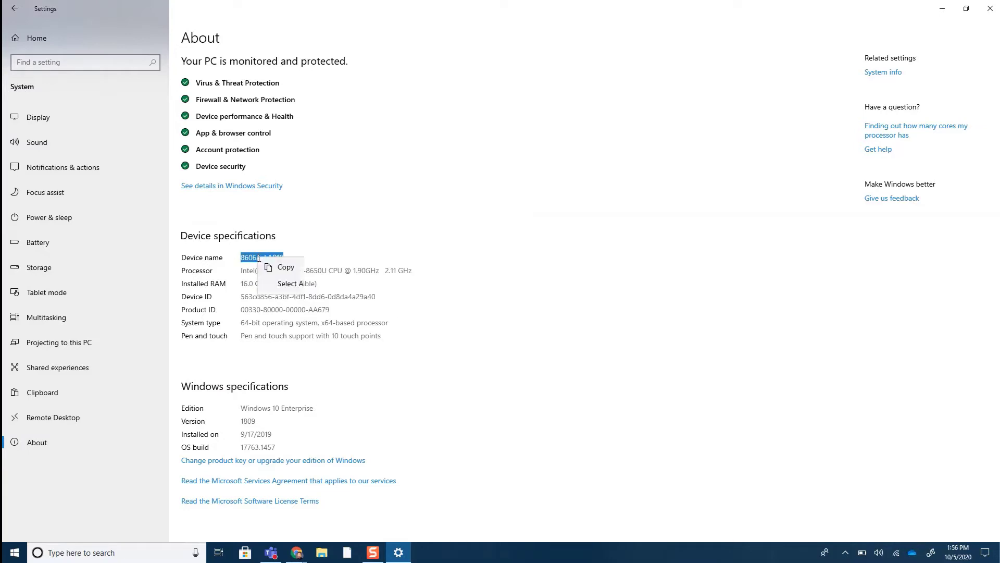
{"action": "left_click", "coordinate": [283, 267]}
{"action": "key", "text": "alt+Tab"}
{"action": "left_click", "coordinate": [529, 304]}
{"action": "type", "text": "on computer"}
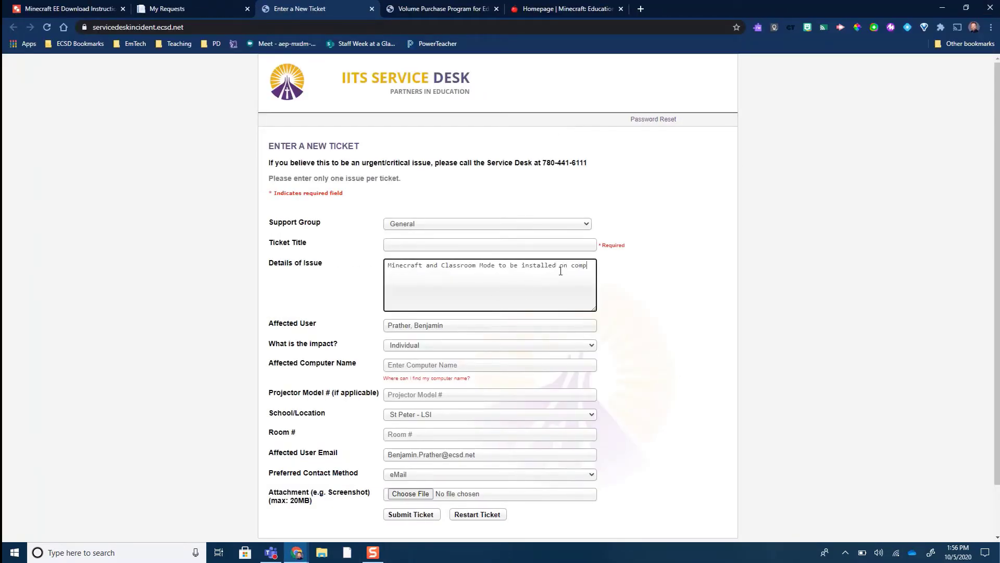
Step: Paste 8606A-LAP10 into the issue details, highlight 'Classroom Mode', then close the new ticket page
{"action": "key", "text": "ctrl+v"}
{"action": "left_click_drag", "start_coordinate": [496, 265], "coordinate": [442, 264]}
{"action": "left_click", "coordinate": [492, 269]}
{"action": "left_click_drag", "start_coordinate": [492, 266], "coordinate": [446, 265]}
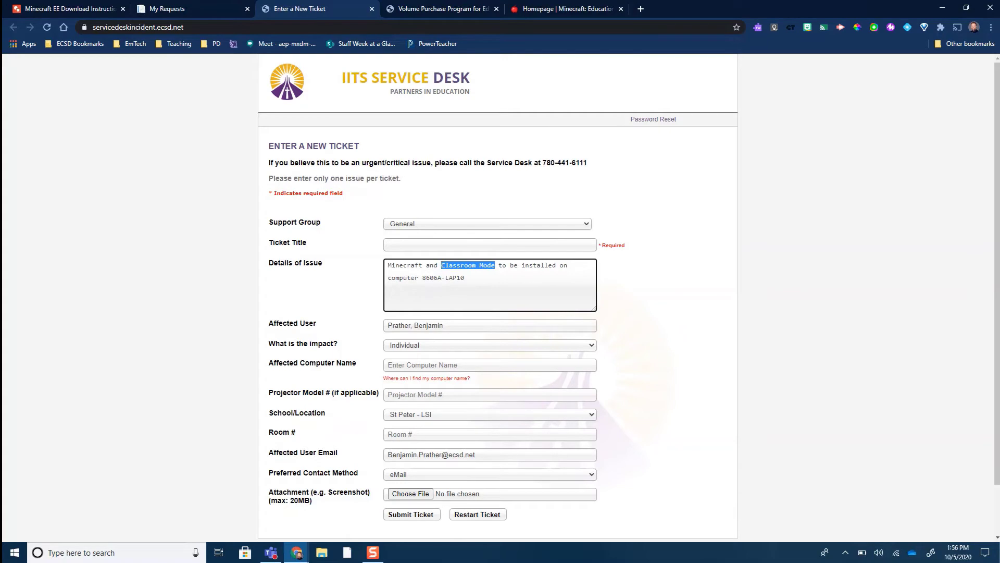
{"action": "left_click", "coordinate": [372, 9]}
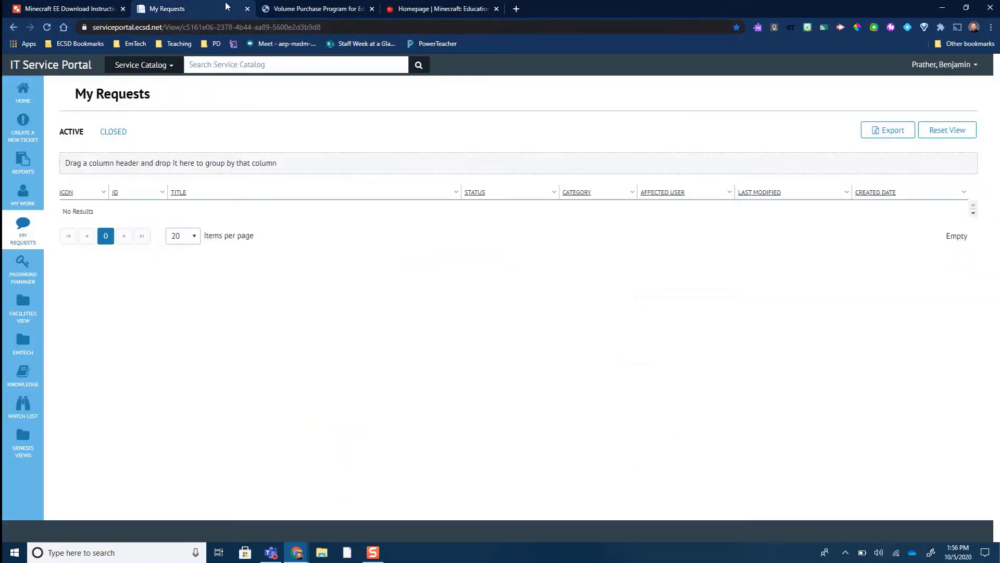
Step: Close My Requests, compare the VPP store page with the instructions drawing, and open the Minecraft Education homepage
{"action": "left_click", "coordinate": [247, 8]}
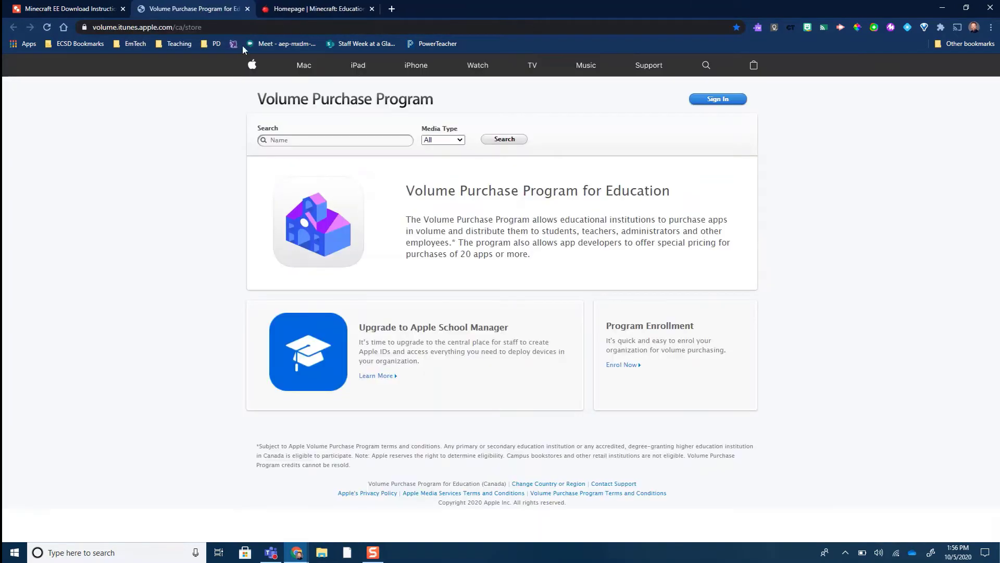
{"action": "left_click", "coordinate": [67, 9]}
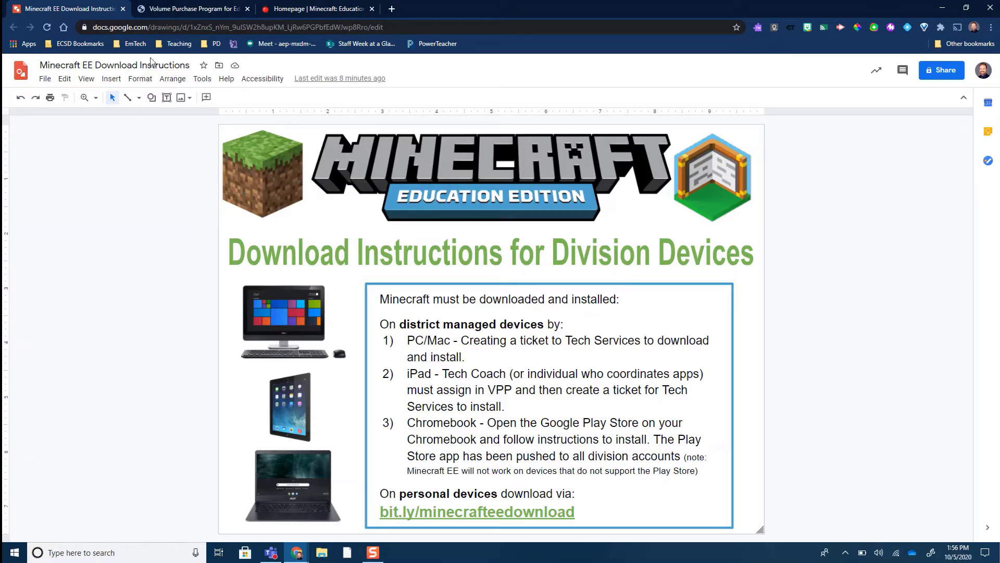
{"action": "left_click", "coordinate": [193, 11]}
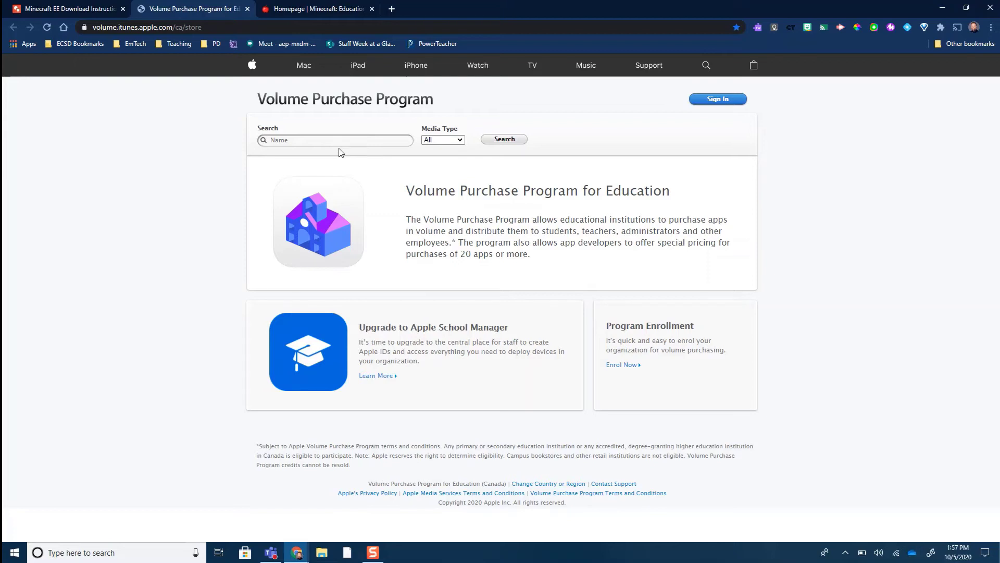
{"action": "left_click", "coordinate": [111, 10]}
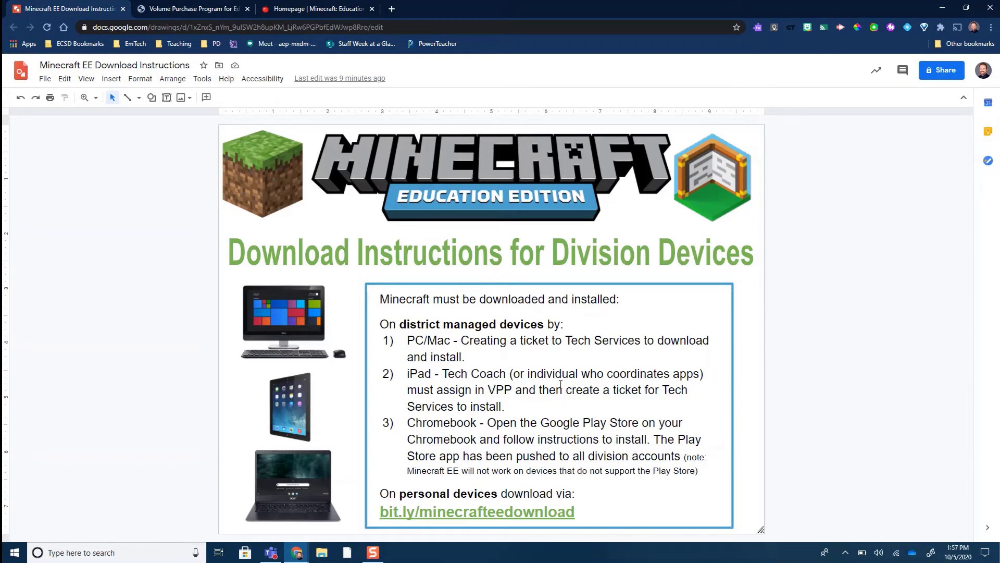
{"action": "left_click", "coordinate": [302, 6]}
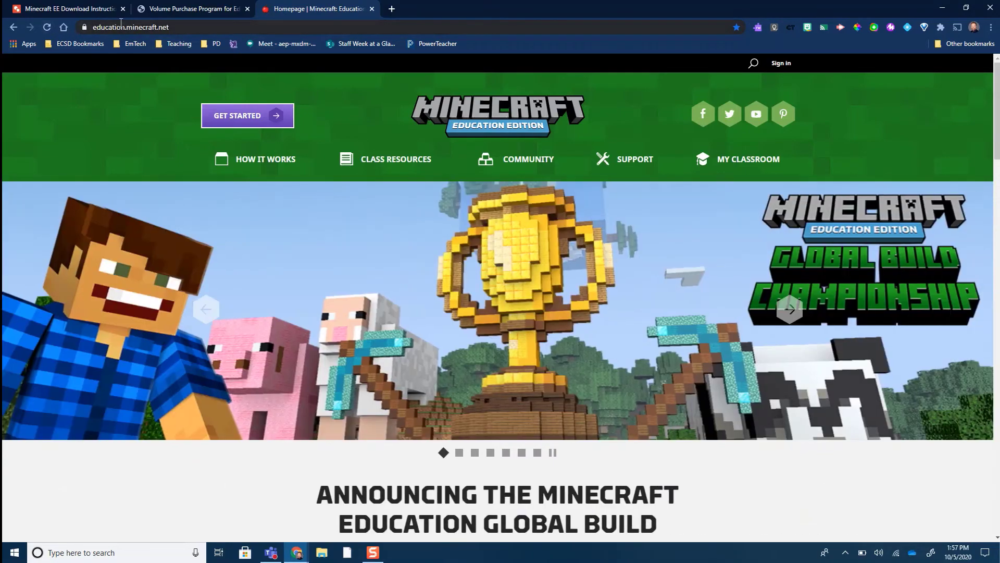
Step: Open the Minecraft Education download page from the Support menu and check it against the instructions drawing
{"action": "mouse_move", "coordinate": [633, 164]}
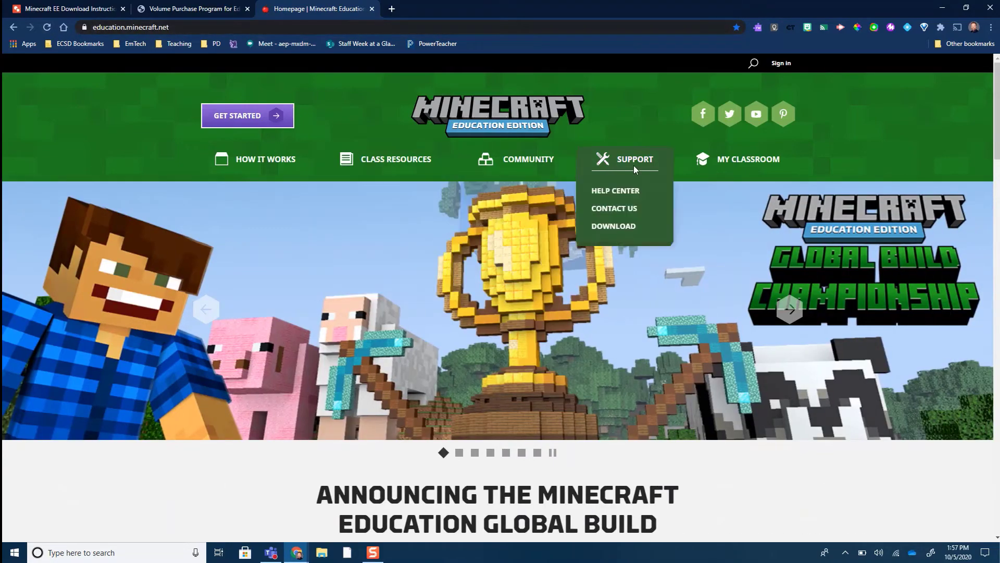
{"action": "left_click", "coordinate": [614, 225]}
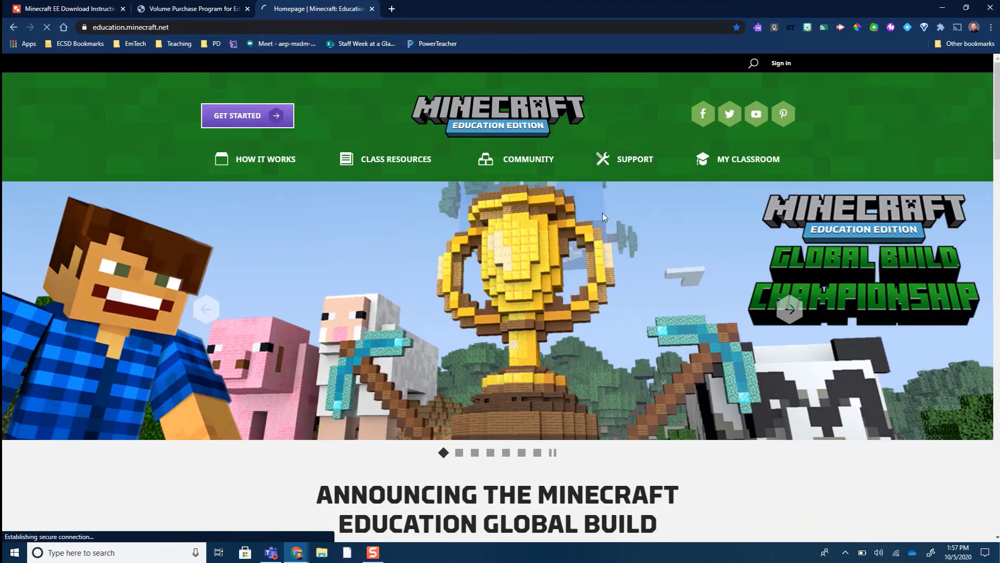
{"action": "key", "text": "ctrl+1"}
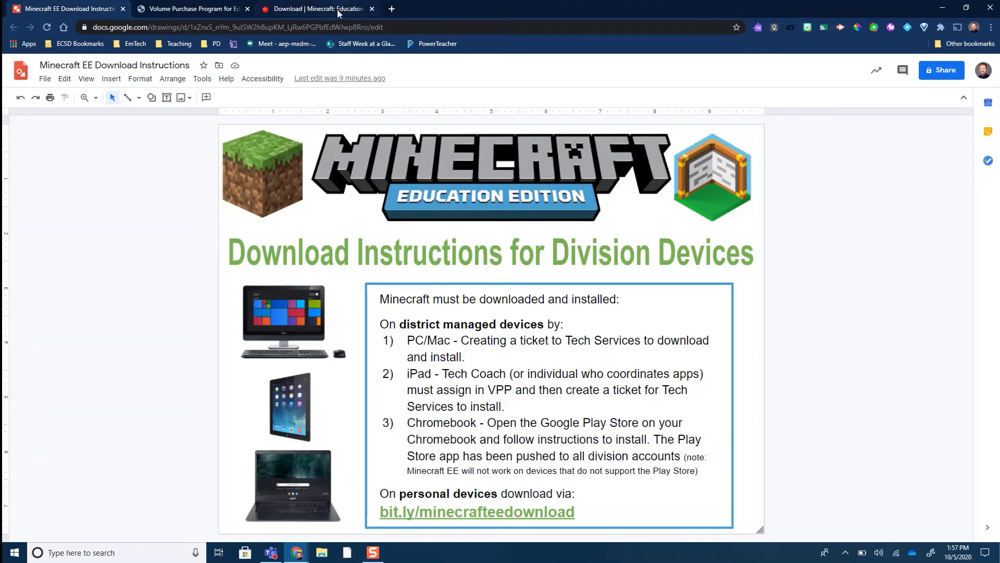
{"action": "left_click", "coordinate": [318, 8]}
Step: Load bit.ly/minecrafteedownload in the address bar to reach the Get Started download page
{"action": "left_click", "coordinate": [309, 28]}
{"action": "type", "text": "bit.ly"}
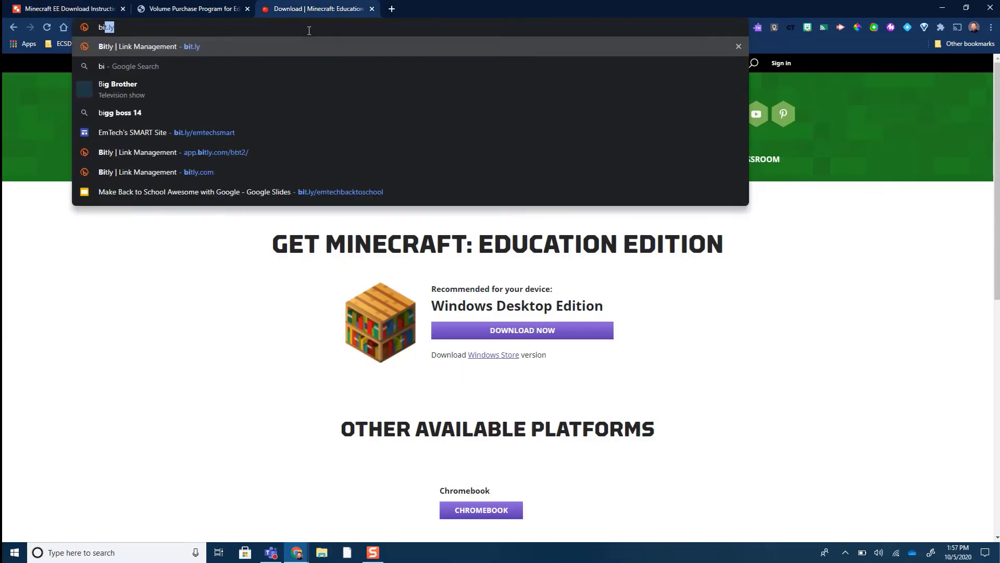
{"action": "type", "text": "/minecradft"}
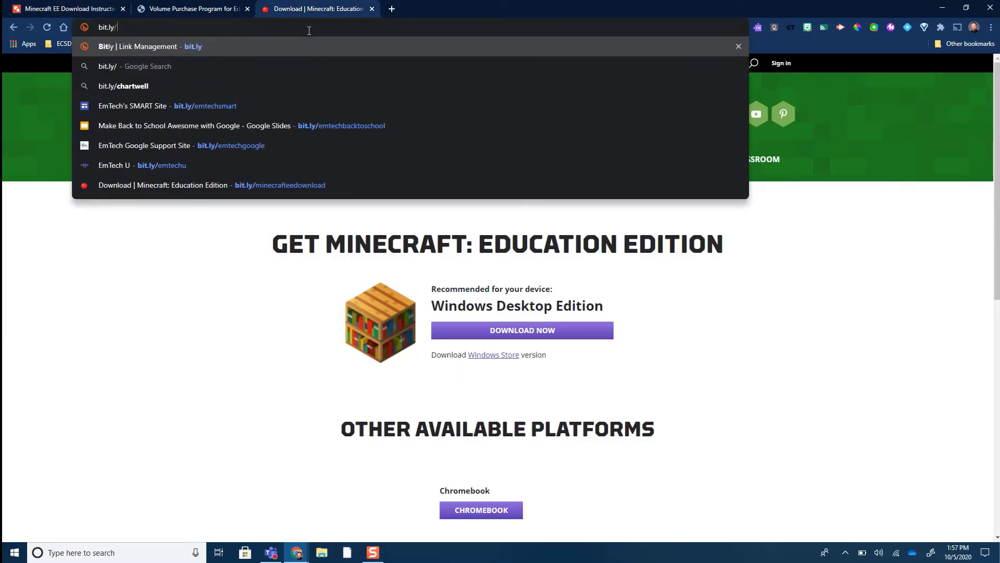
{"action": "key", "text": "BackSpace"}
{"action": "key", "text": "BackSpace"}
{"action": "key", "text": "BackSpace"}
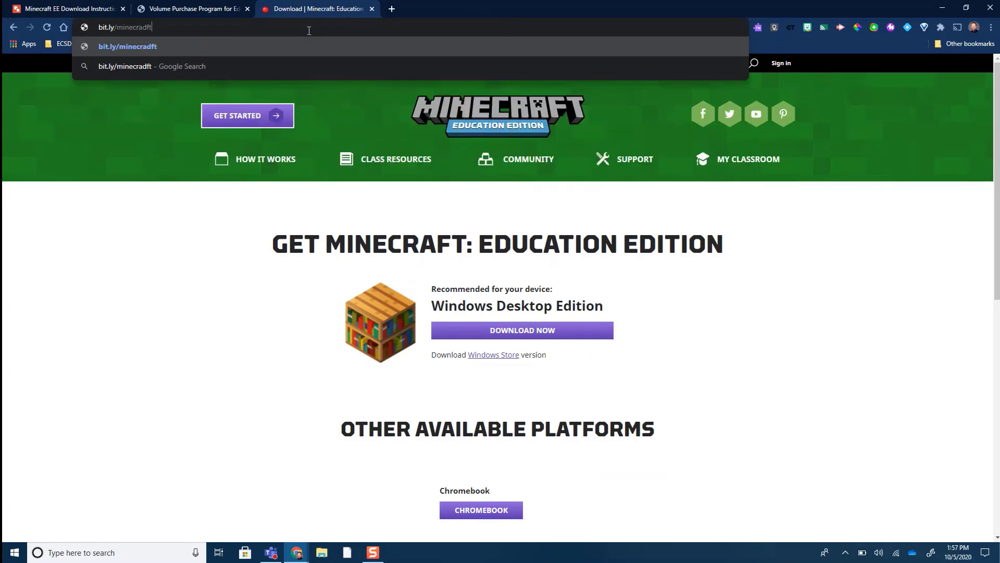
{"action": "type", "text": "ftee"}
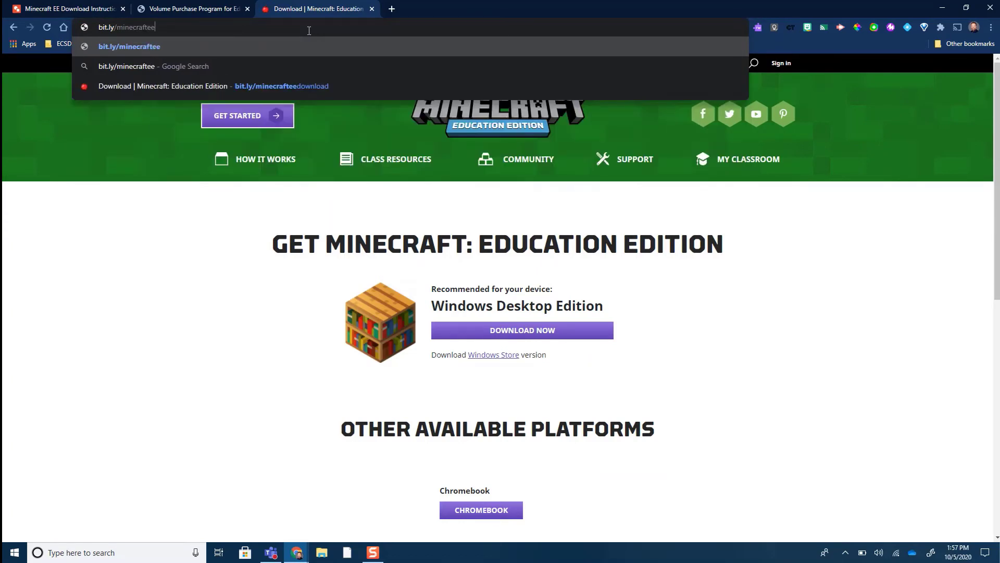
{"action": "type", "text": "download"}
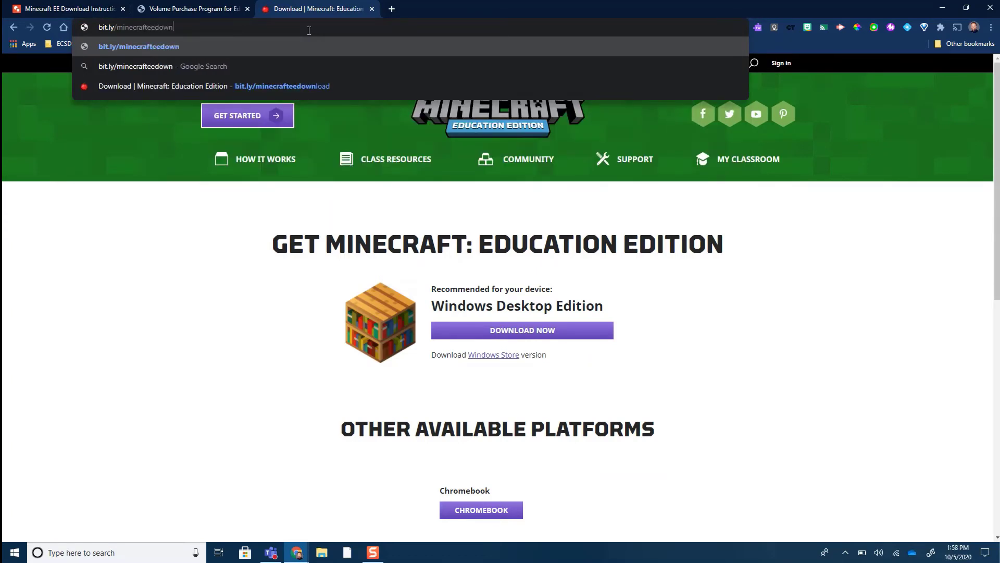
{"action": "key", "text": "Return"}
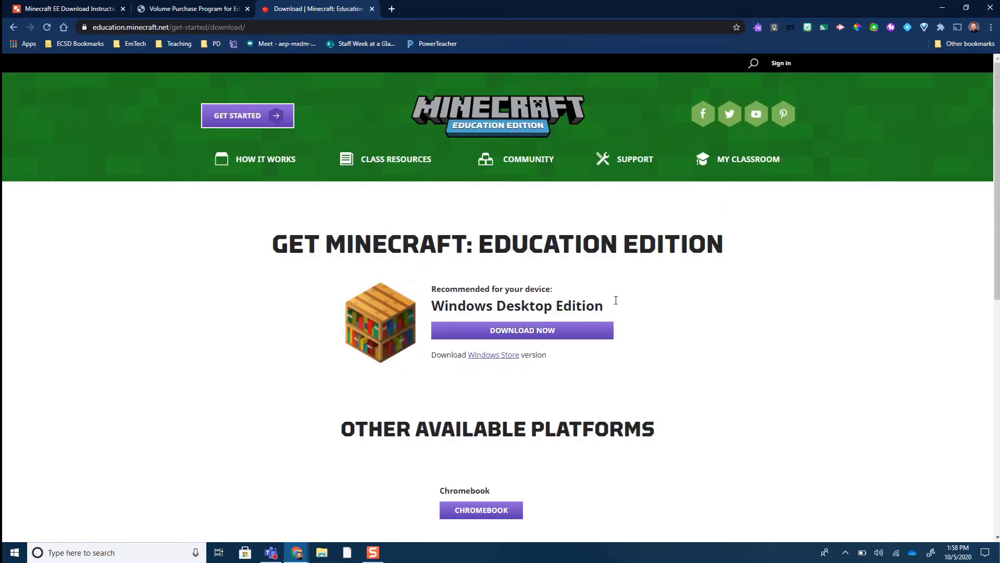
{"action": "scroll", "coordinate": [755, 339], "scroll_direction": "down", "scroll_amount": 5}
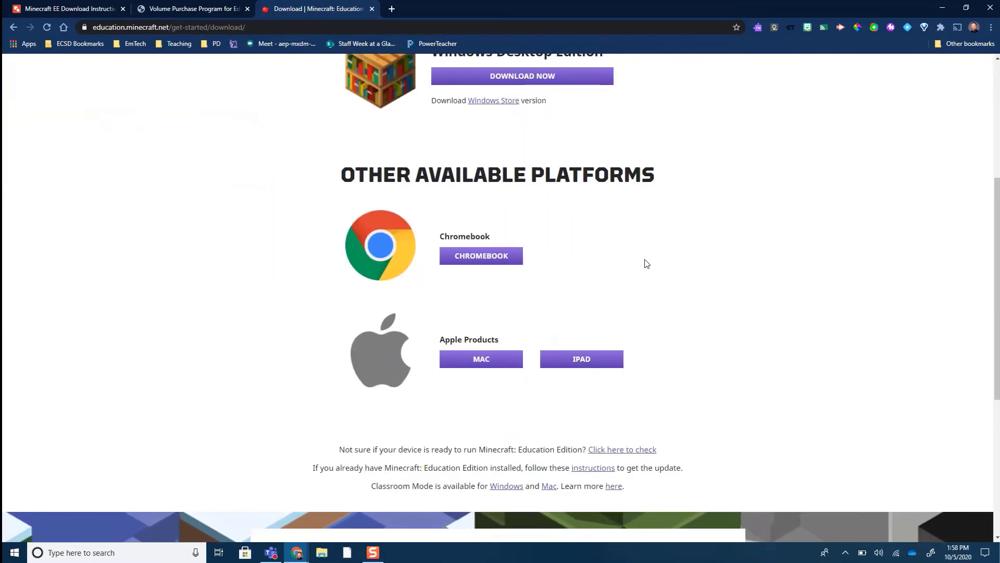
Step: Scroll through the Windows, Chromebook, Mac and iPad download options, then return to the instructions drawing
{"action": "scroll", "coordinate": [700, 264], "scroll_direction": "up", "scroll_amount": 4}
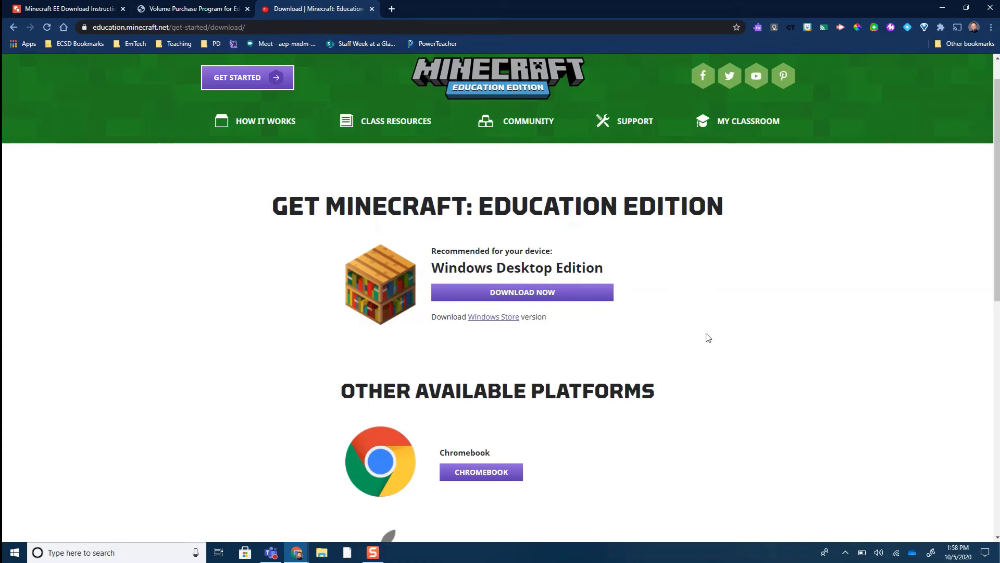
{"action": "scroll", "coordinate": [781, 365], "scroll_direction": "down", "scroll_amount": 7}
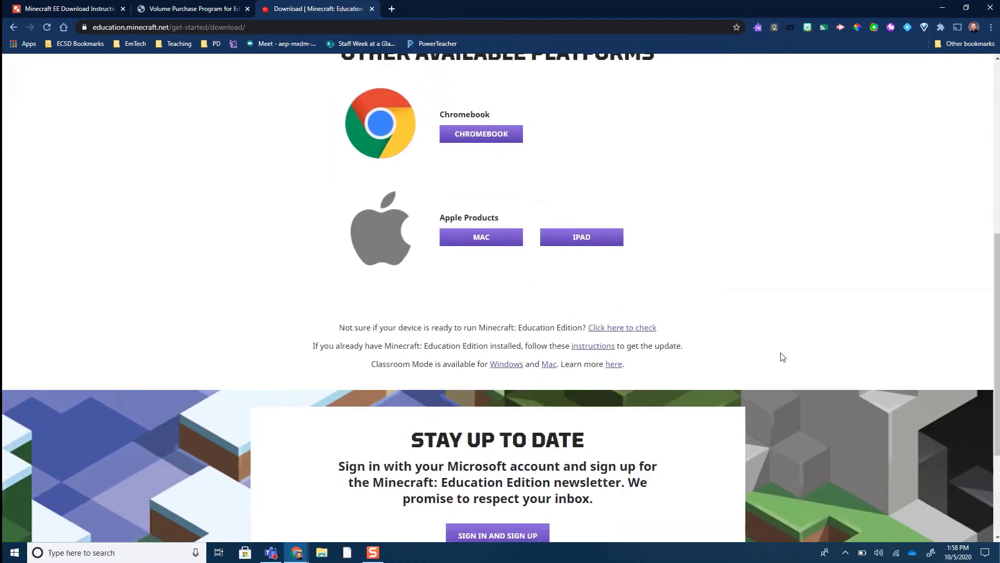
{"action": "scroll", "coordinate": [780, 345], "scroll_direction": "up", "scroll_amount": 2}
{"action": "scroll", "coordinate": [780, 346], "scroll_direction": "up", "scroll_amount": 1}
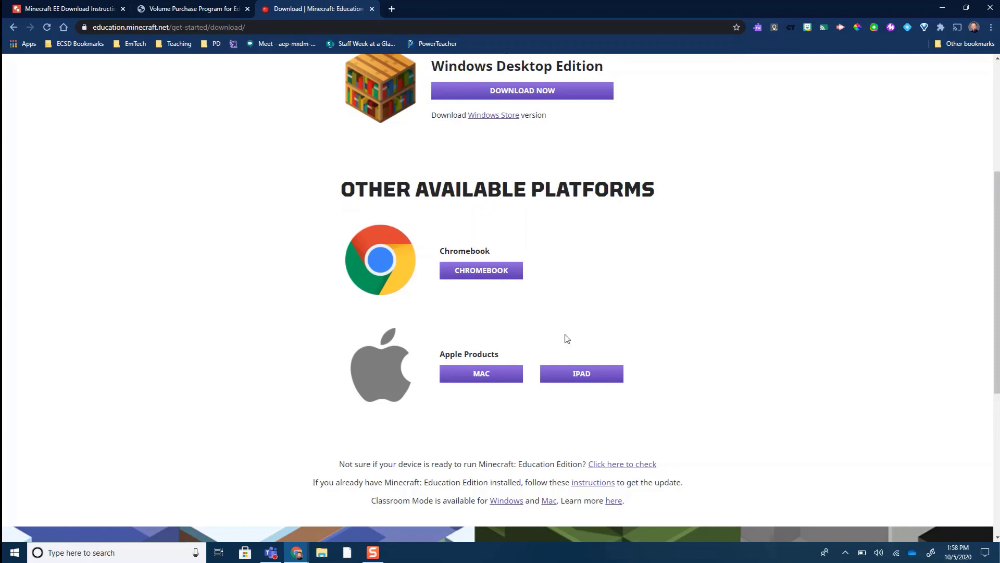
{"action": "scroll", "coordinate": [620, 410], "scroll_direction": "up", "scroll_amount": 5}
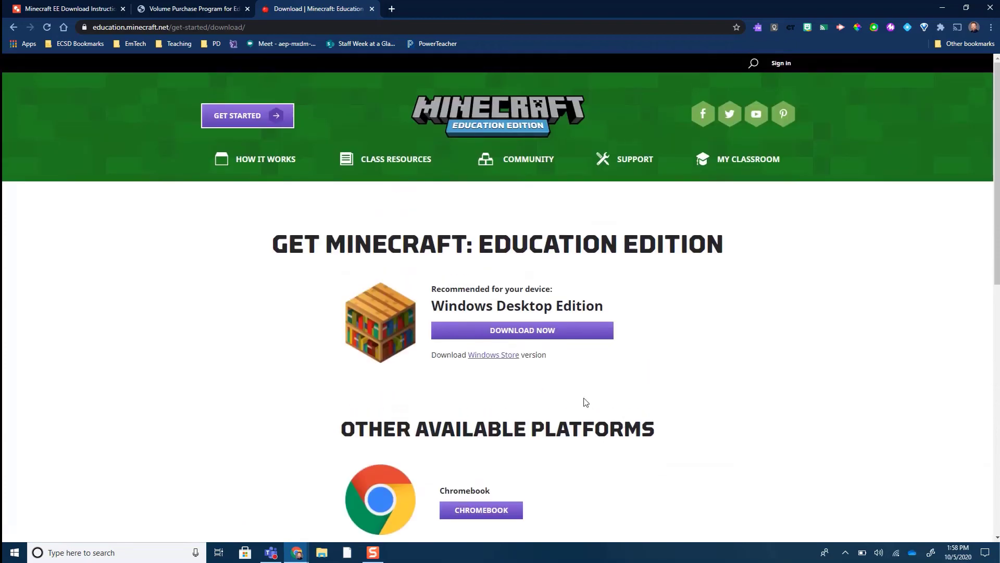
{"action": "left_click", "coordinate": [67, 9]}
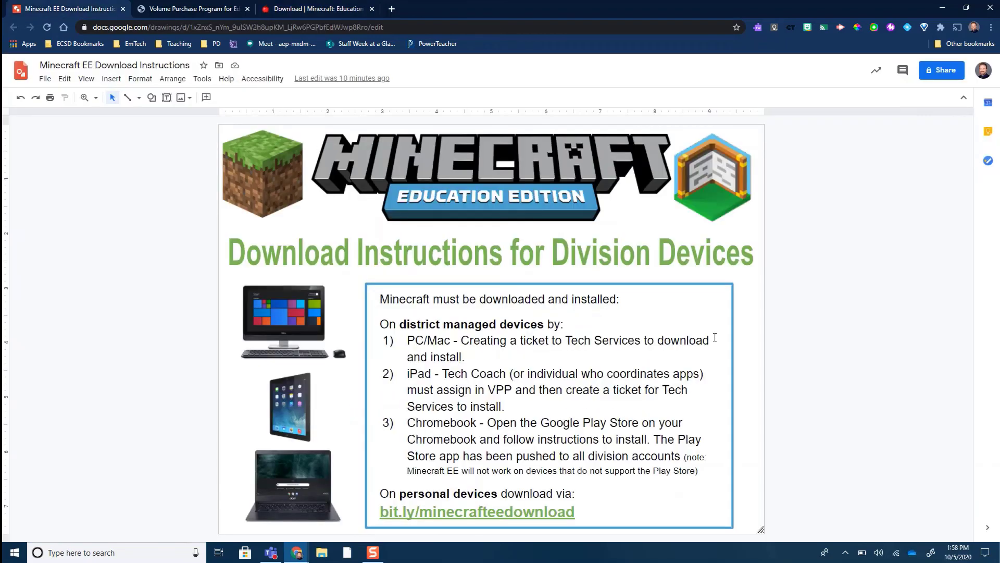